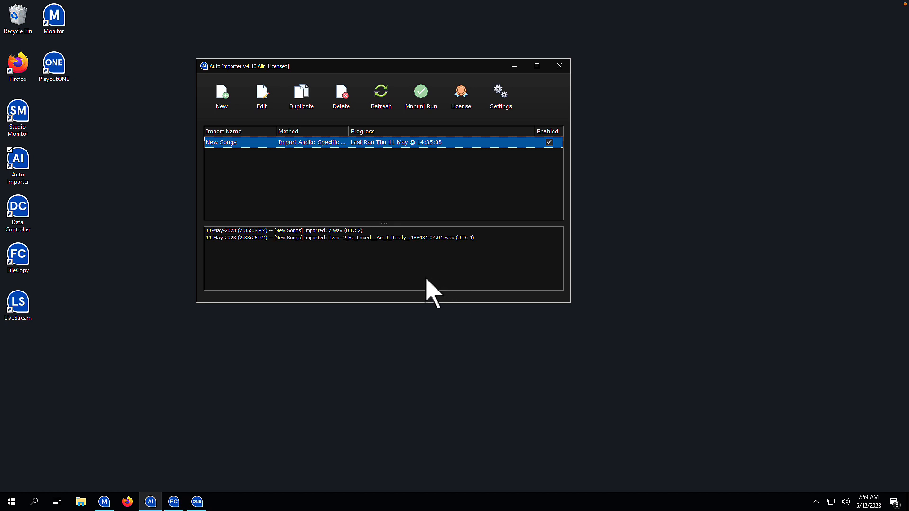
# Step: Edit the New Songs import to set a start date for imported files, offset in minutes
pyautogui.click(263, 95)
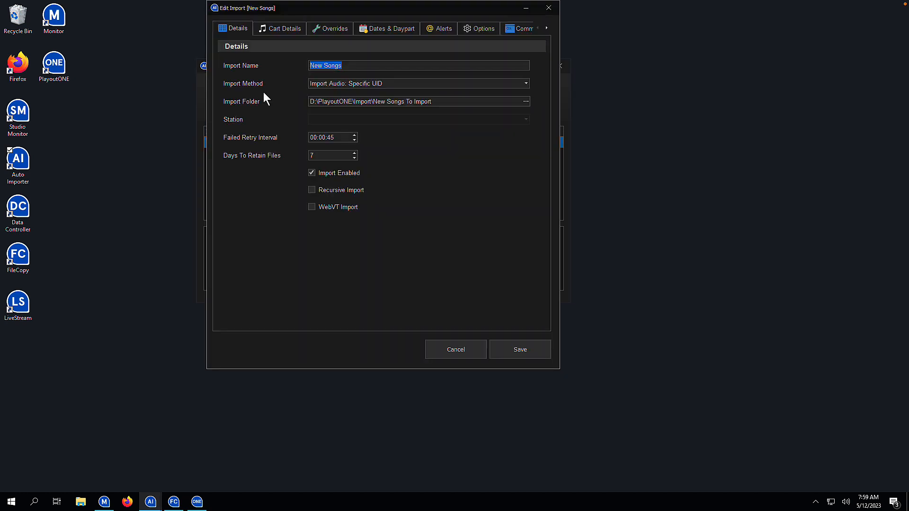
pyautogui.click(387, 28)
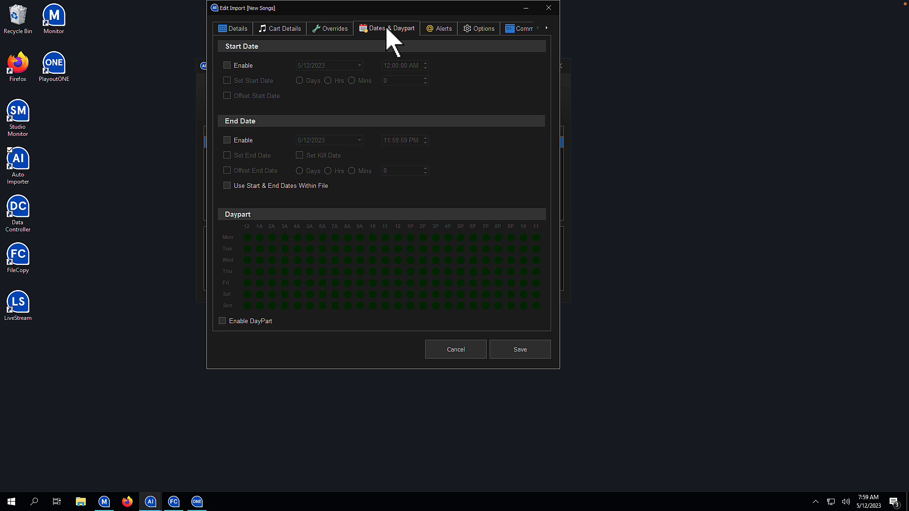
pyautogui.click(239, 66)
pyautogui.click(255, 81)
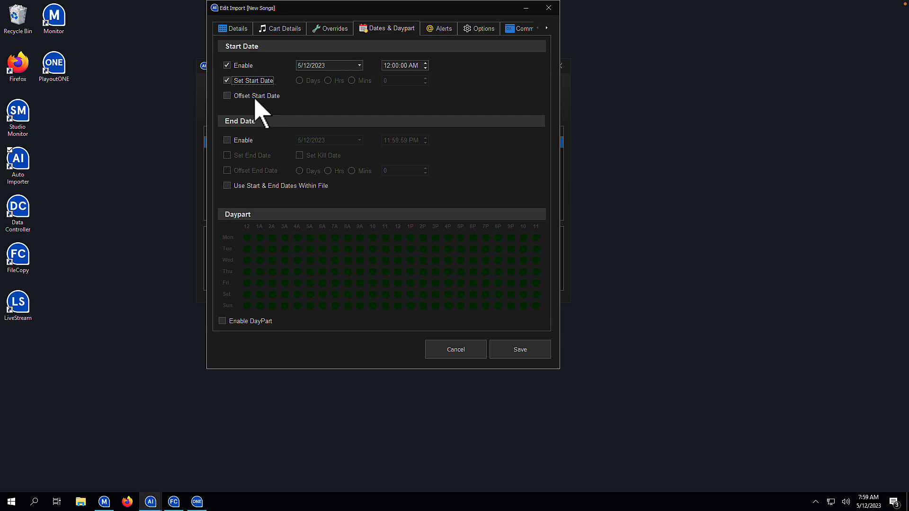
pyautogui.click(255, 97)
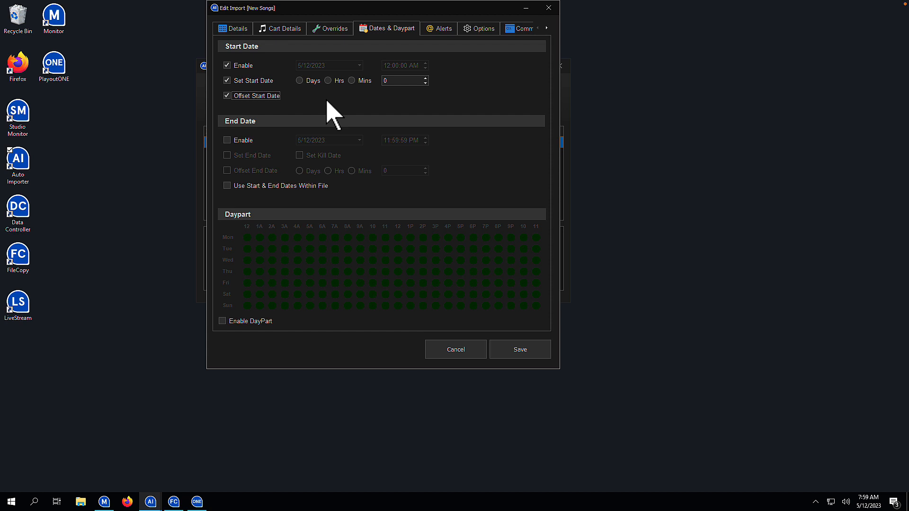
pyautogui.click(305, 80)
pyautogui.click(331, 82)
pyautogui.click(354, 83)
# Step: Enable and set the import's end date, offset by 3 hours
pyautogui.click(228, 141)
pyautogui.click(227, 156)
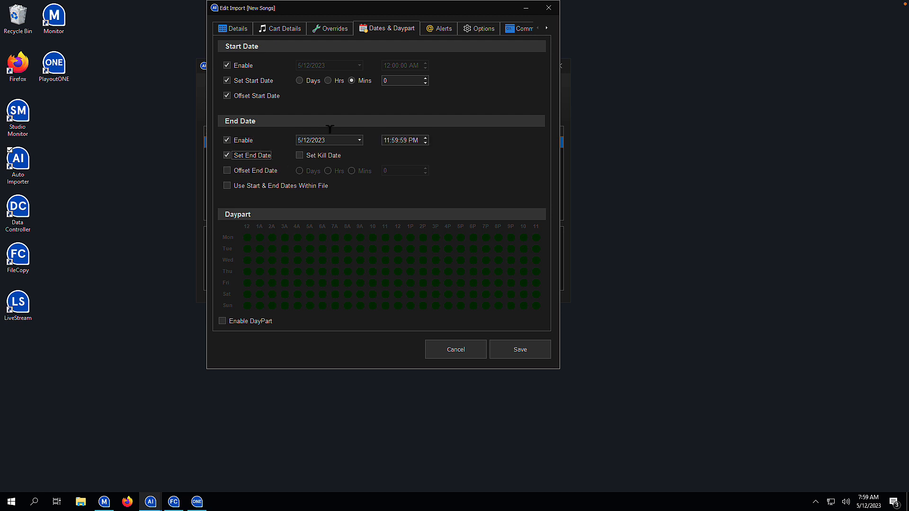
pyautogui.click(262, 172)
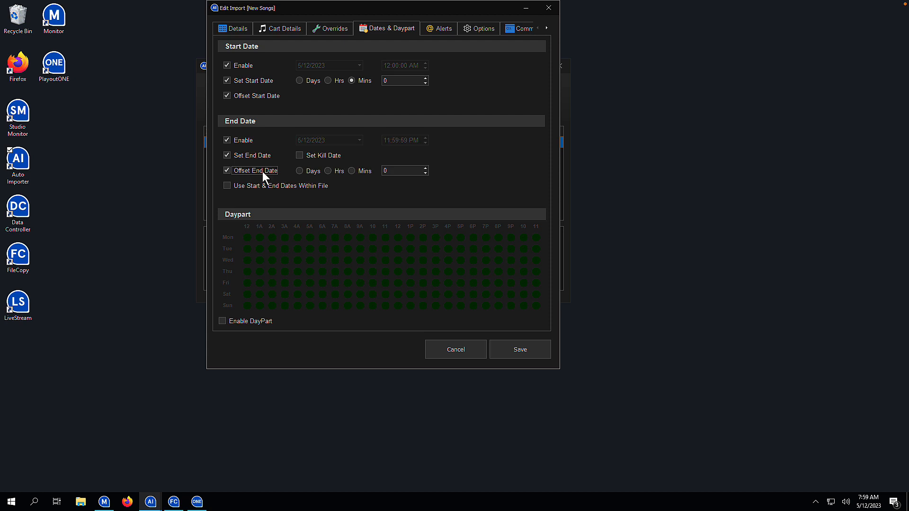
pyautogui.click(330, 172)
pyautogui.press('Tab')
pyautogui.write('3')
# Step: Enable dayparting and leave only the 6A to 9A hours active on every day of the week
pyautogui.click(242, 321)
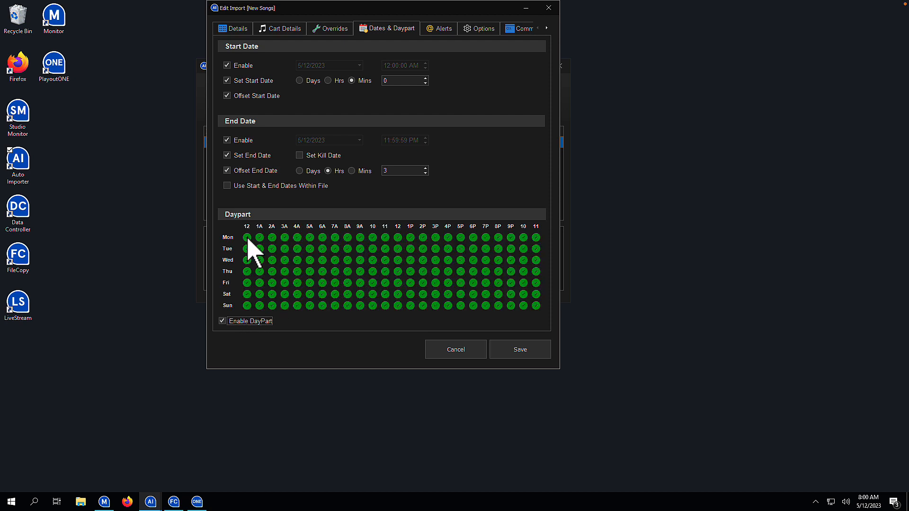
pyautogui.moveTo(247, 237); pyautogui.dragTo(311, 313)
pyautogui.moveTo(371, 240); pyautogui.dragTo(537, 314)
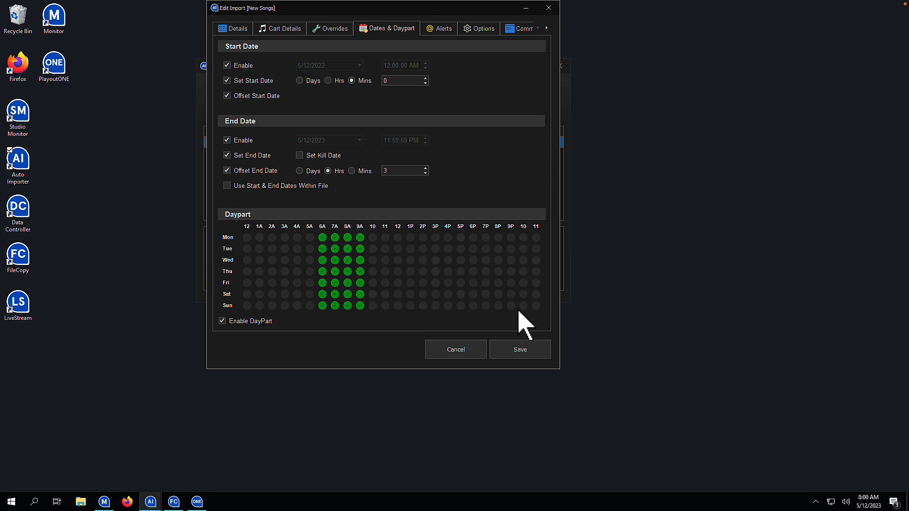
# Step: Enter 10 in the idle time of the e-mail alert for an idle job
pyautogui.click(446, 35)
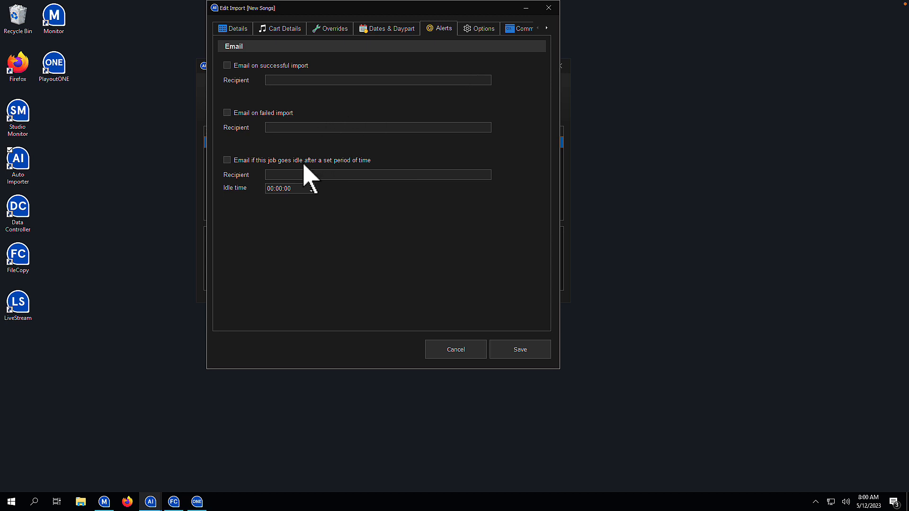
pyautogui.click(279, 189)
pyautogui.write('10')
# Step: Set the import's exclusions to exclude files beginning with NEWS
pyautogui.click(479, 29)
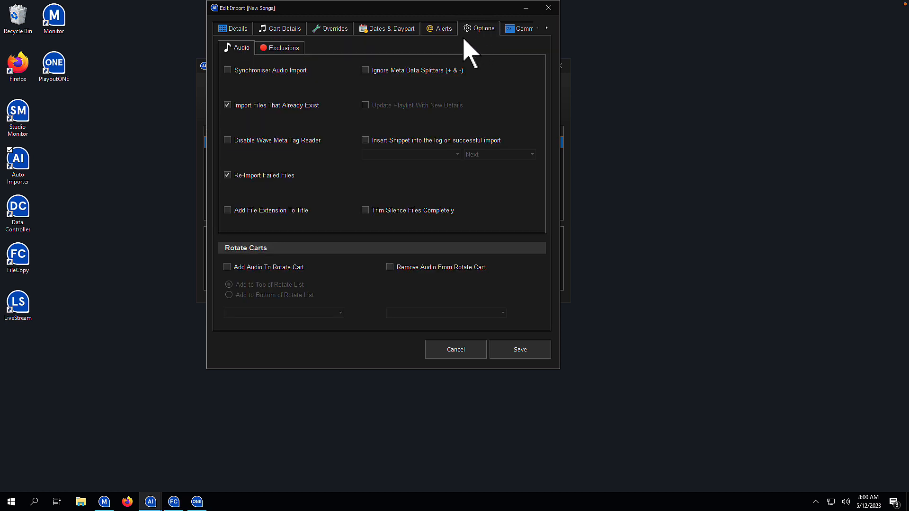
pyautogui.click(286, 51)
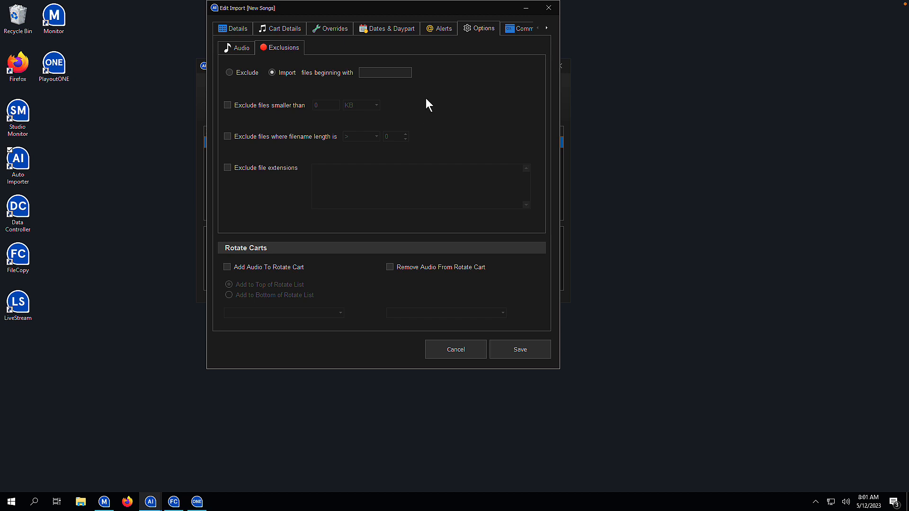
pyautogui.click(258, 73)
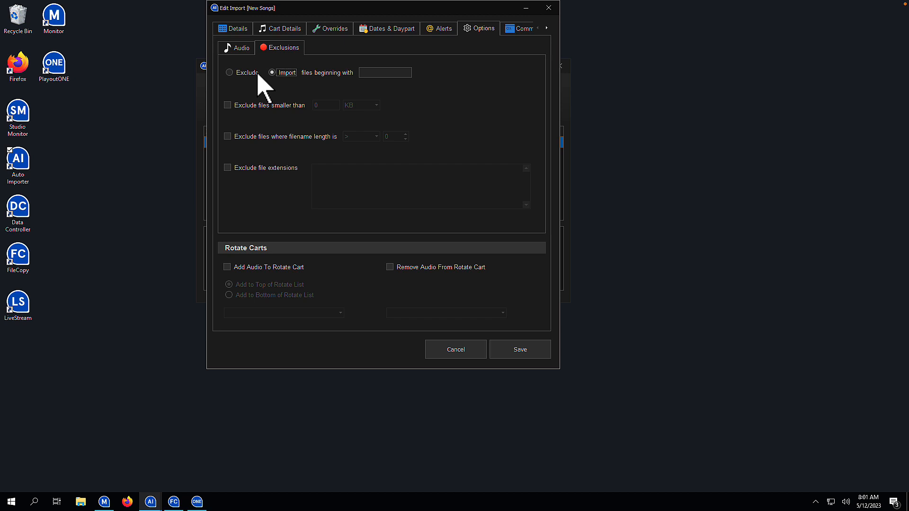
pyautogui.click(362, 72)
pyautogui.write('NEWs')
pyautogui.press('BackSpace')
pyautogui.write('S')
# Step: Enable the filename-length exclusion and exclude the file extensions .mp3,.m4a
pyautogui.click(260, 136)
pyautogui.click(376, 137)
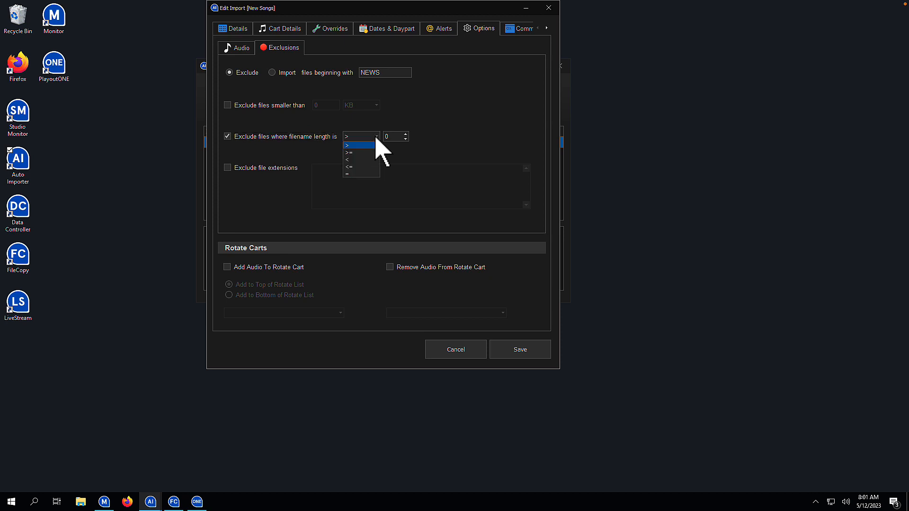
pyautogui.click(280, 169)
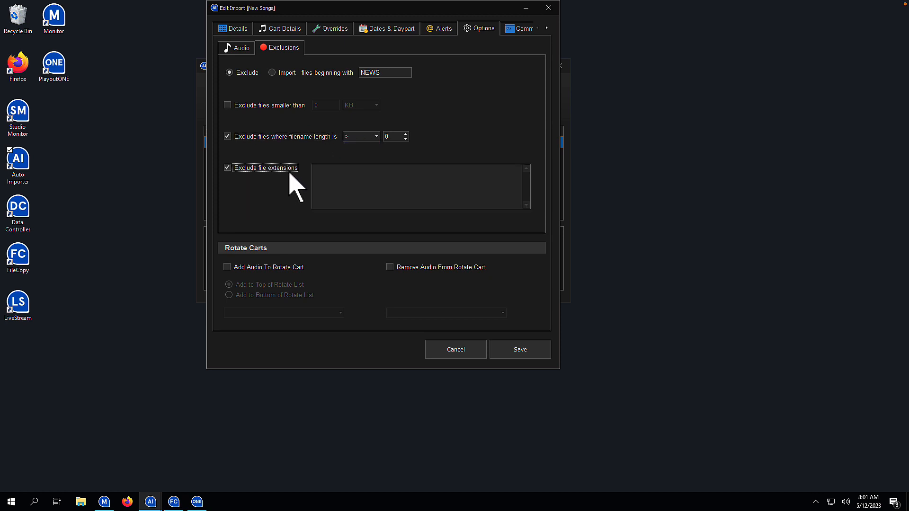
pyautogui.click(339, 185)
pyautogui.write('.mp3,.m4a')
# Step: Enable adding the imported audio to a rotate cart
pyautogui.click(284, 266)
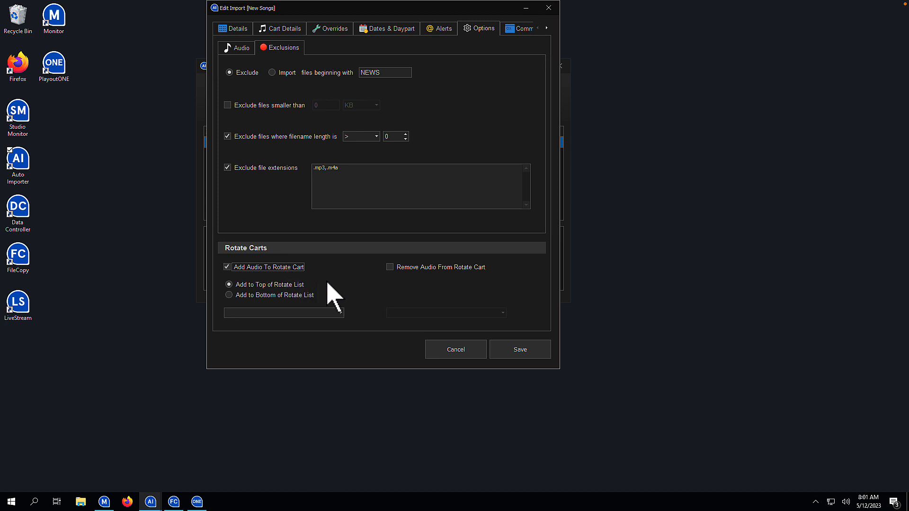